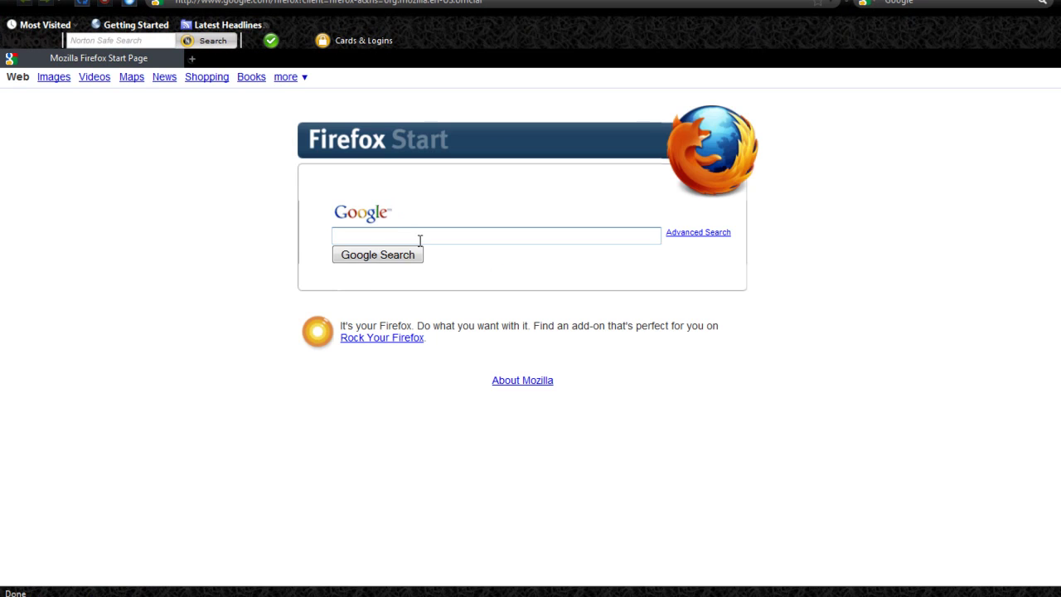
# Search Google for 'vistaglazz' and open the VistaGlazz page on CodeGazer.
pyautogui.write('vista')
pyautogui.click(354, 252)
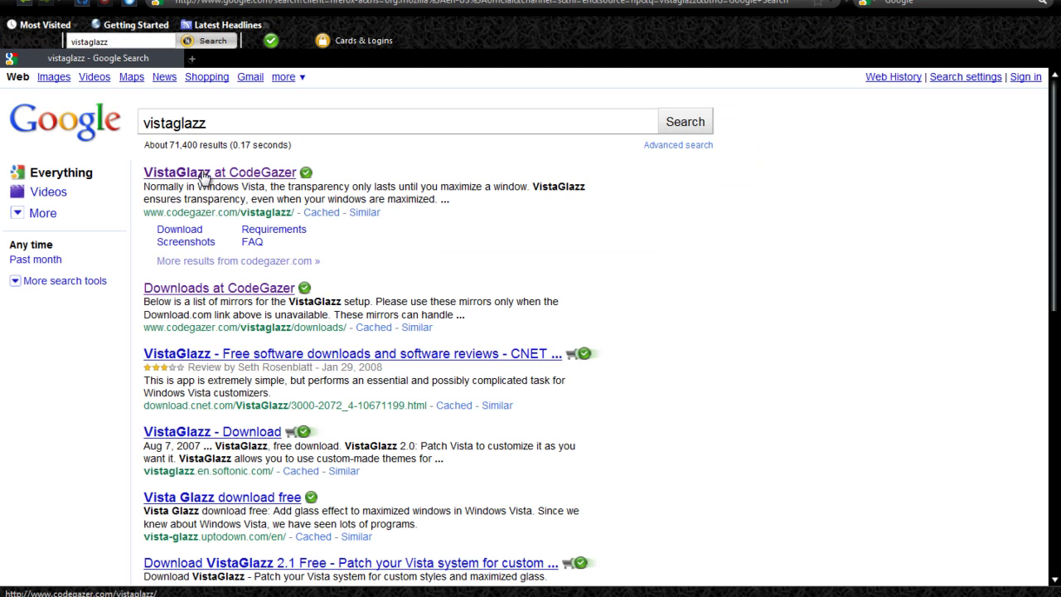
pyautogui.click(203, 174)
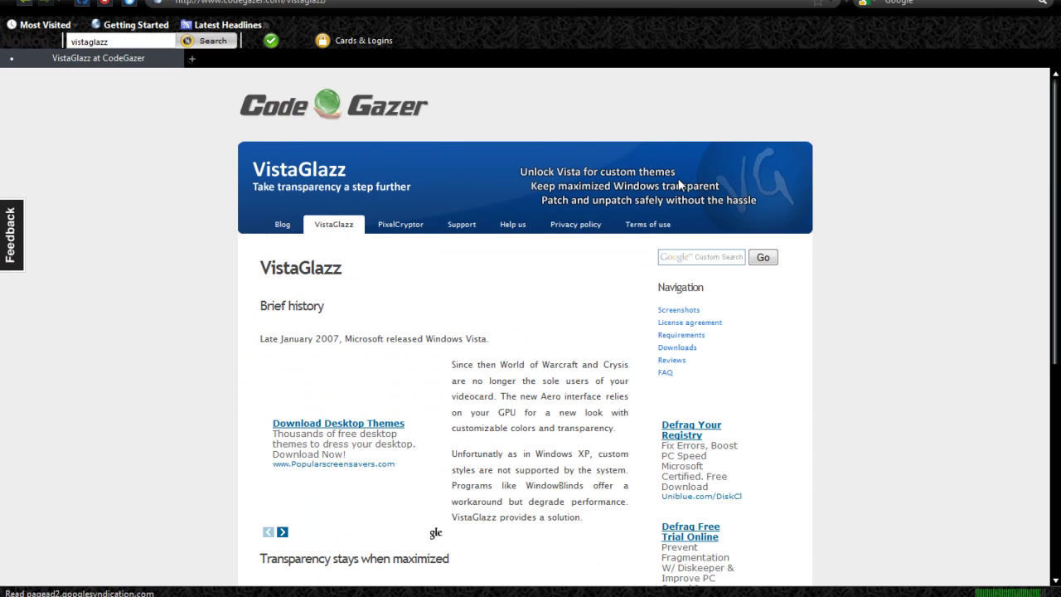
# Start the VistaGlazz download from Download.com, then dismiss the VistaGlazzSetup.exe save prompt.
pyautogui.click(689, 349)
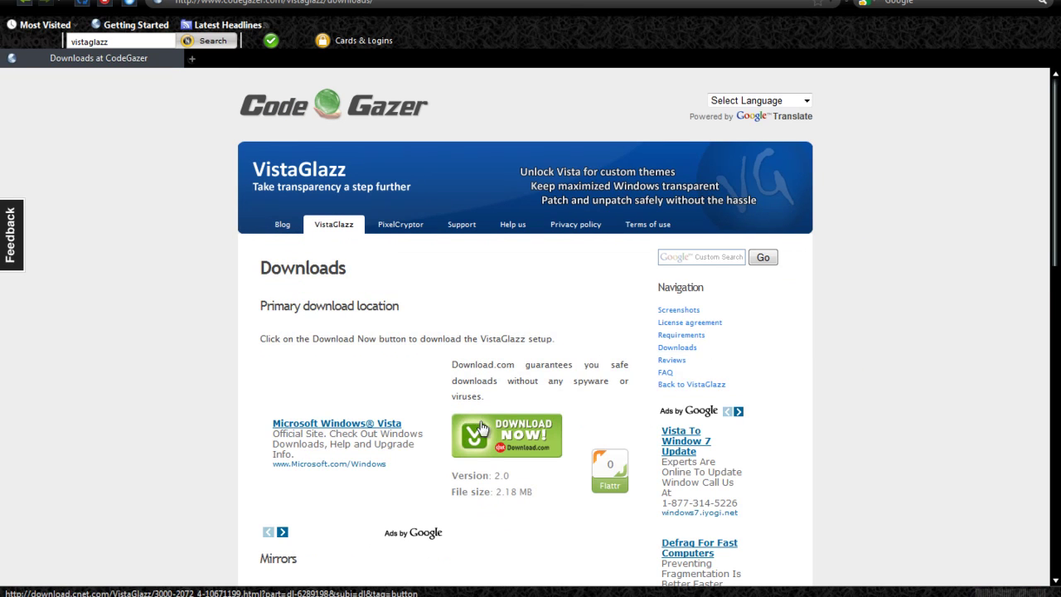
pyautogui.click(503, 438)
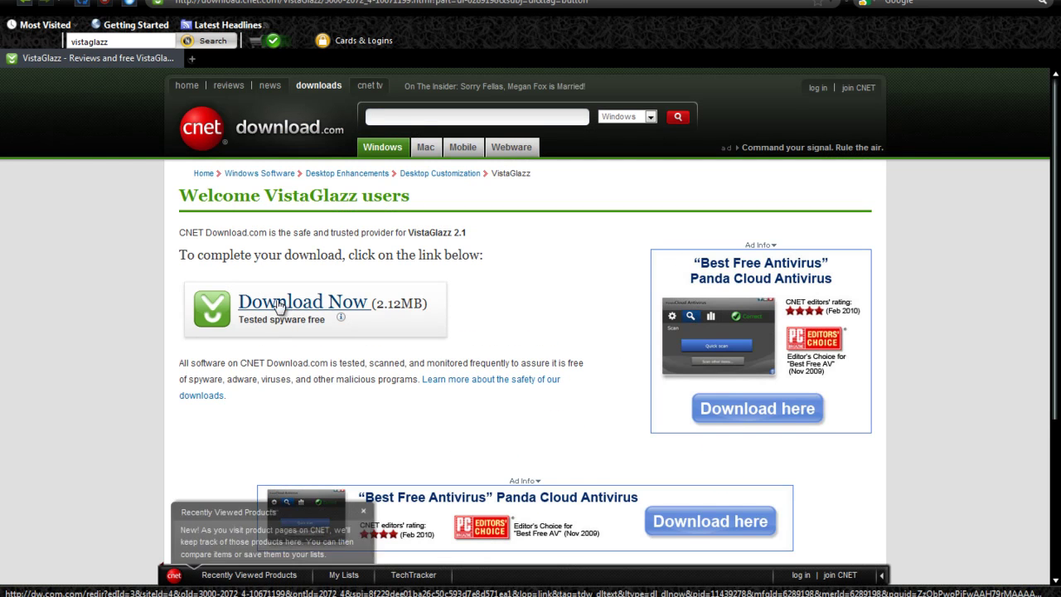
pyautogui.click(303, 309)
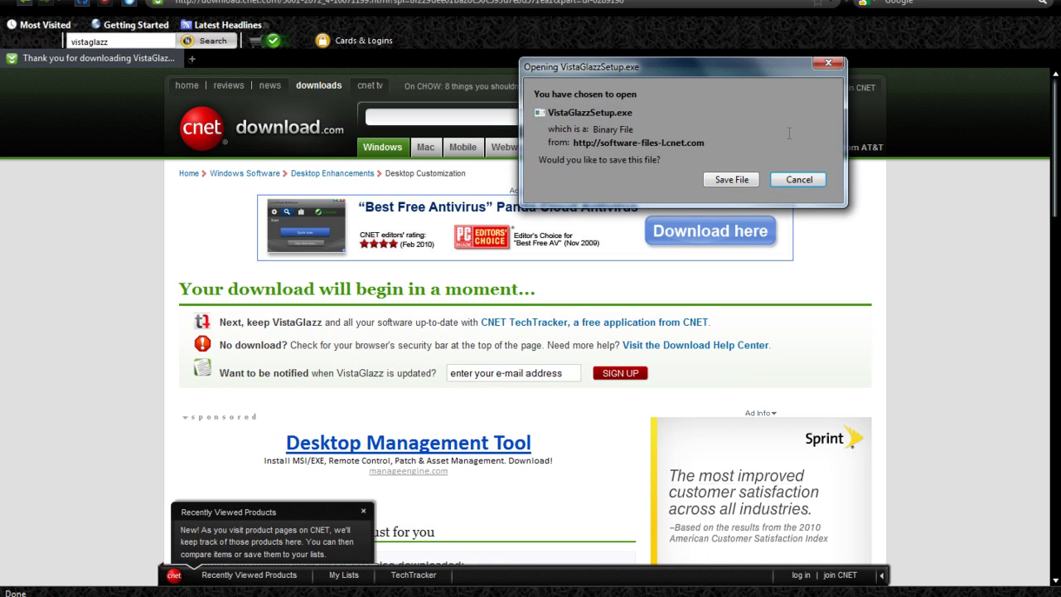
pyautogui.click(829, 63)
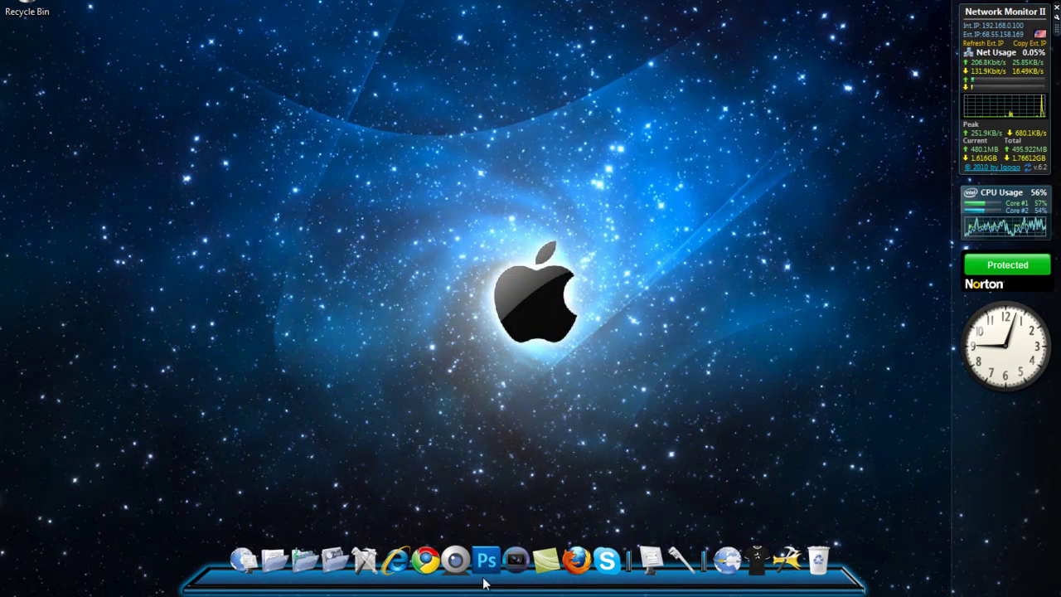
# Launch VistaGlazz, unpatch the system files, confirm the style file is patched, then close it.
pyautogui.press('super')
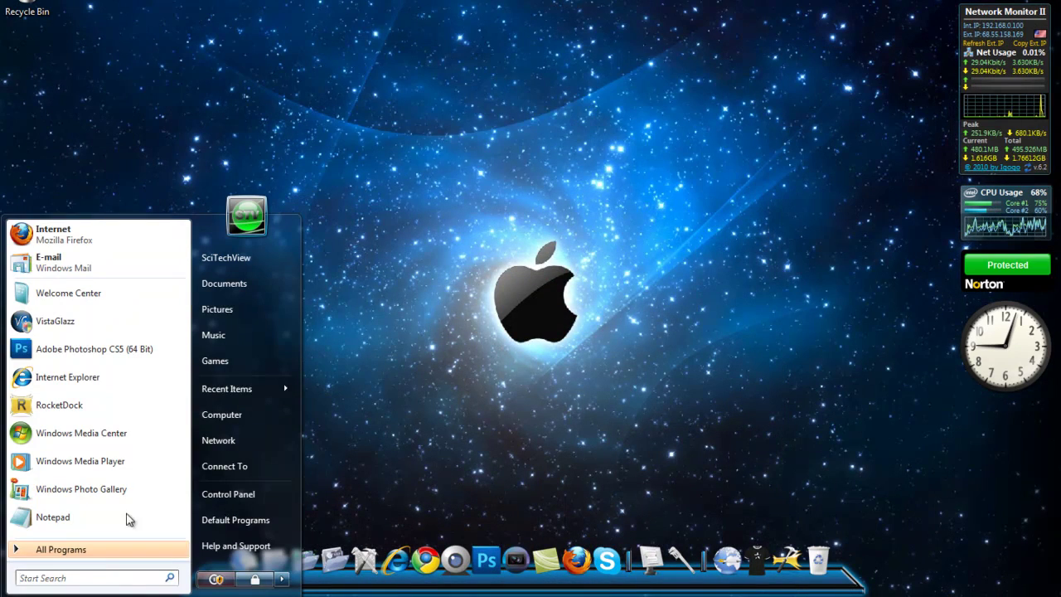
pyautogui.click(83, 322)
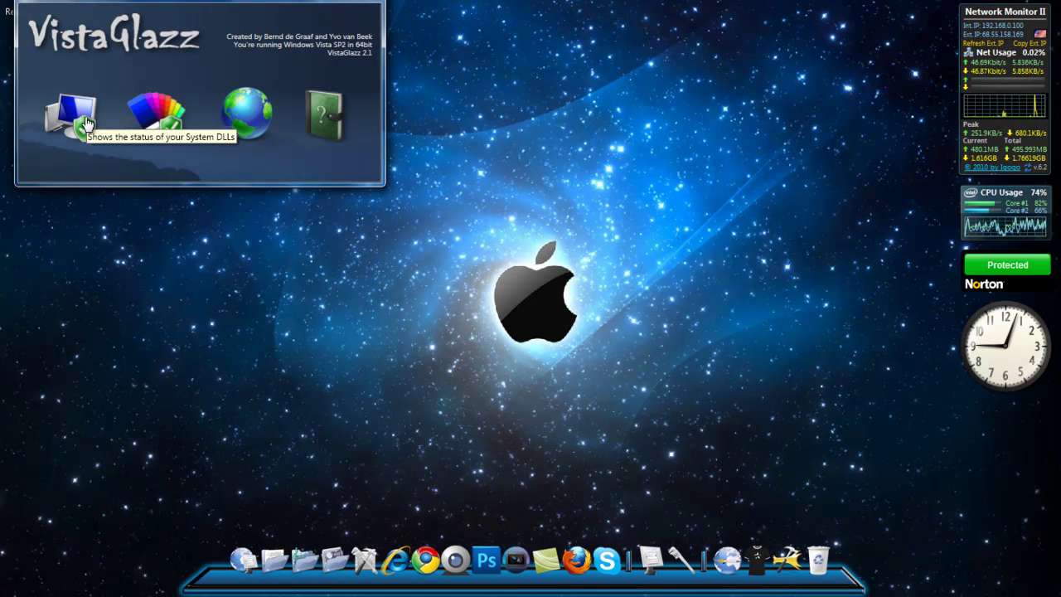
pyautogui.click(83, 116)
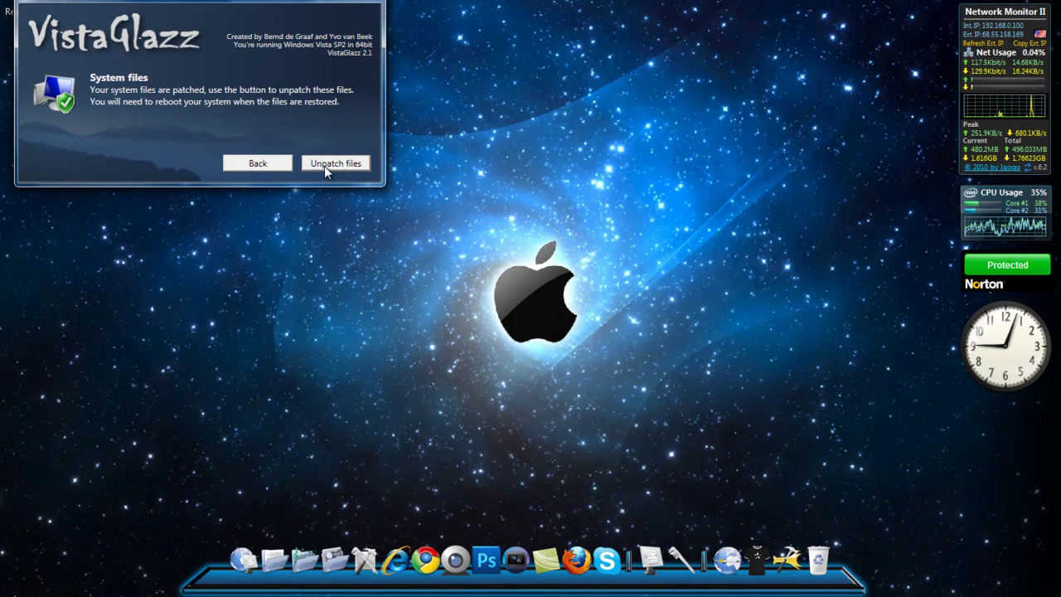
pyautogui.click(342, 161)
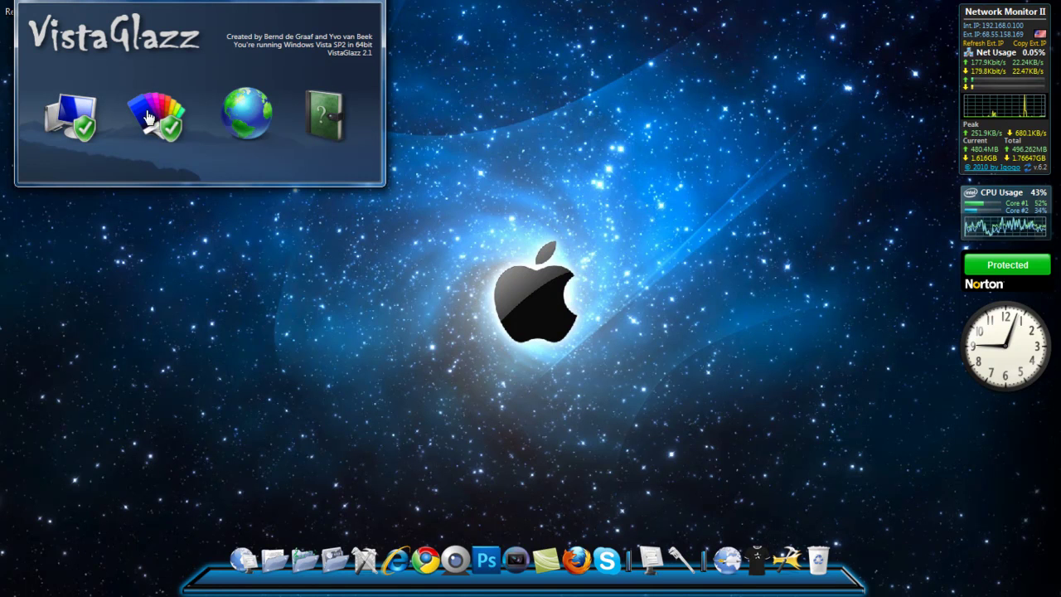
pyautogui.click(170, 113)
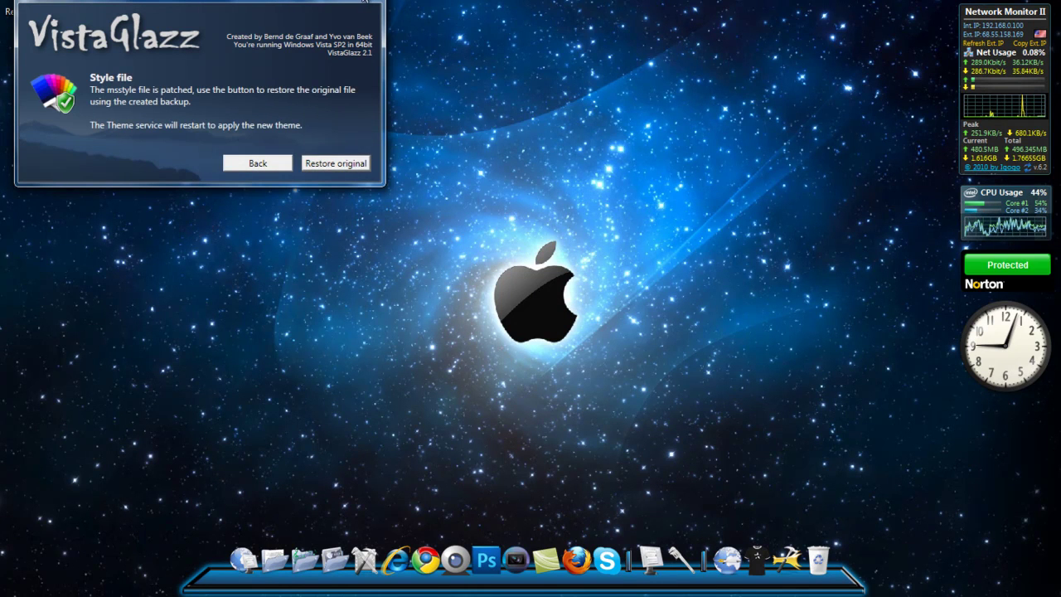
pyautogui.click(365, 3)
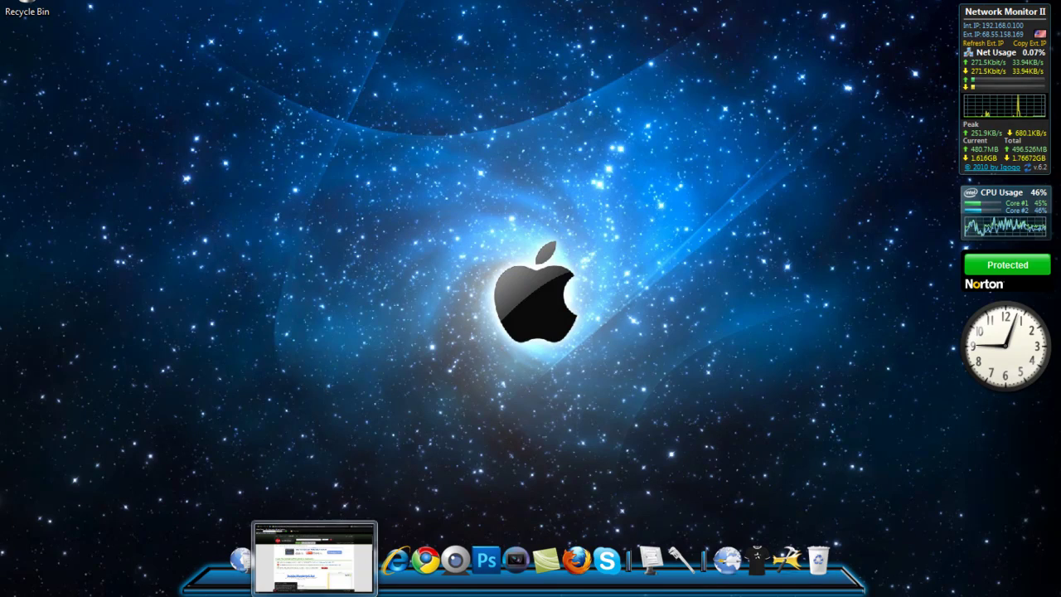
# Go to deviantart.com in Firefox.
pyautogui.click(314, 557)
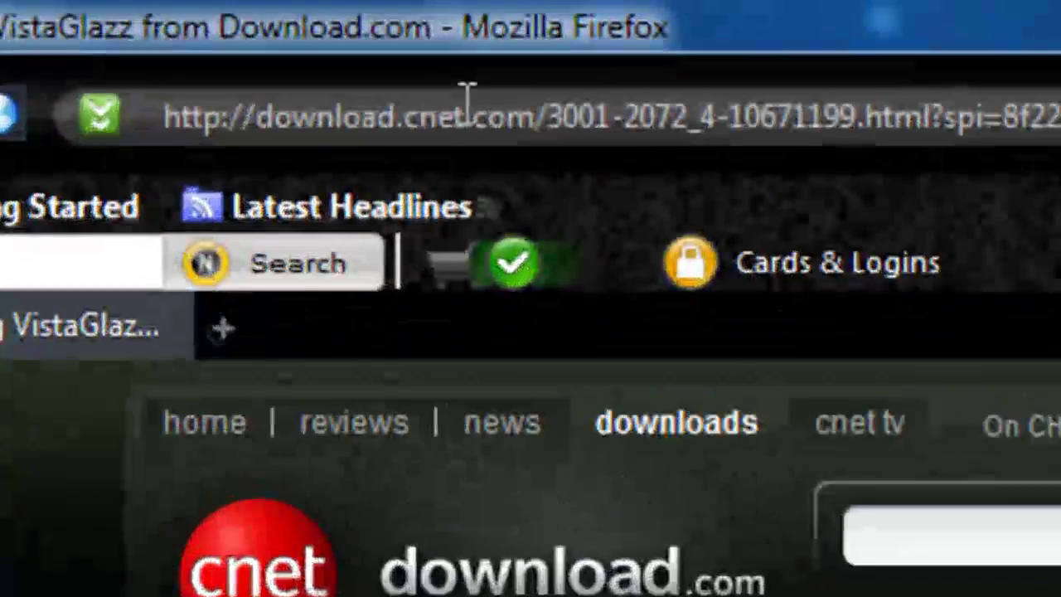
pyautogui.click(467, 100)
pyautogui.write('d')
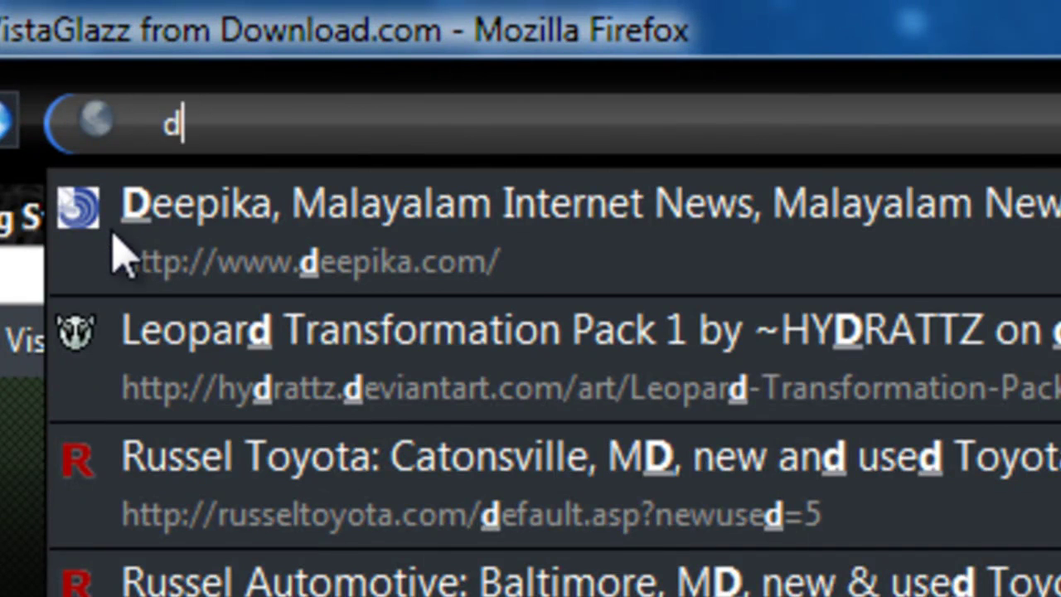
pyautogui.press('BackSpace')
pyautogui.write('dev')
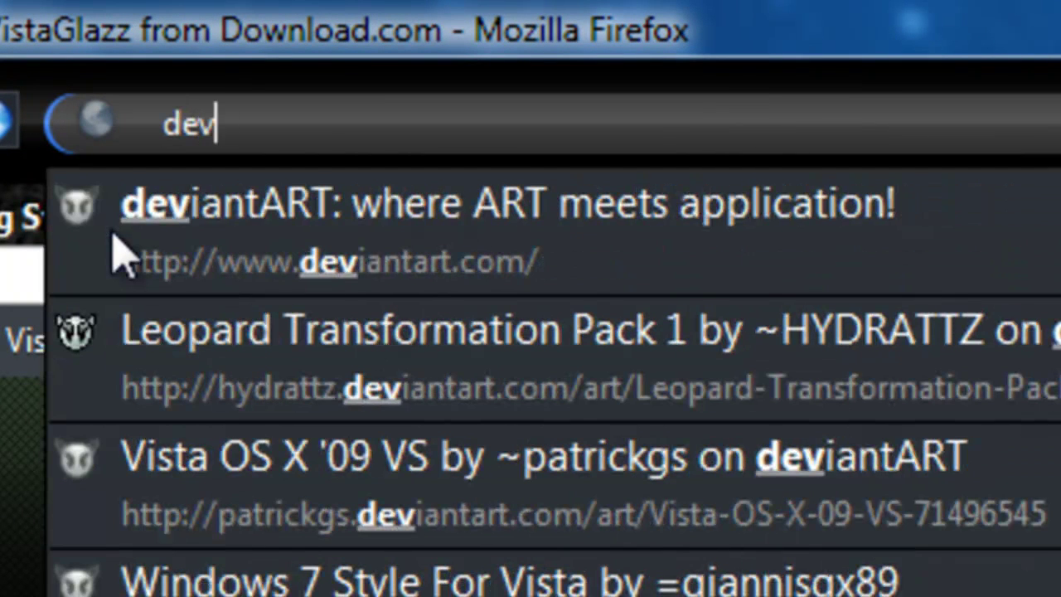
pyautogui.write('iantart')
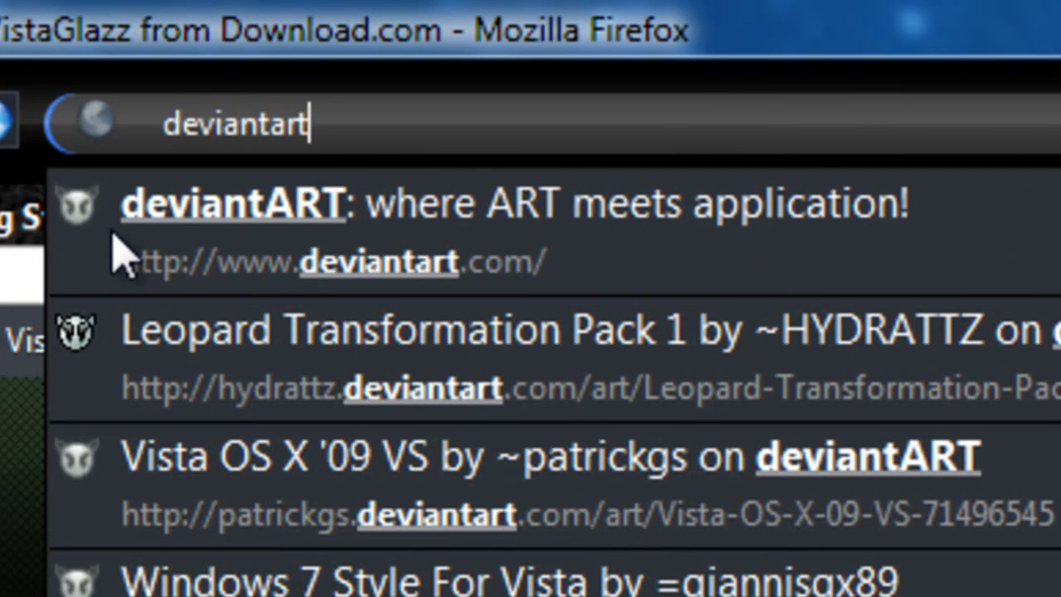
pyautogui.write('.com')
pyautogui.press('Return')
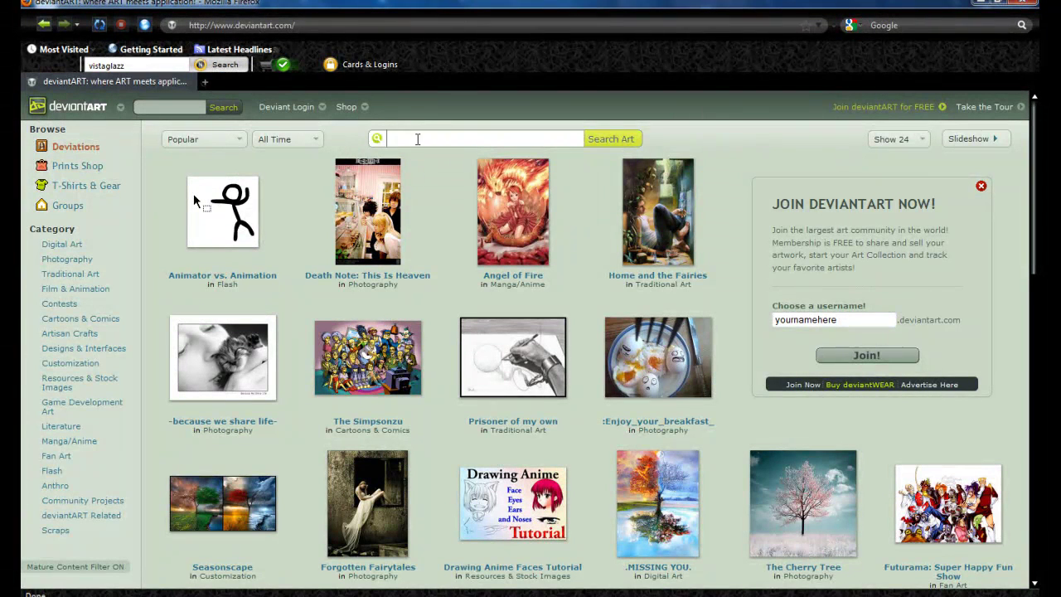
# Search deviantART for "Vista OS X '09 VS" and open its deviation page.
pyautogui.rightClick(431, 144)
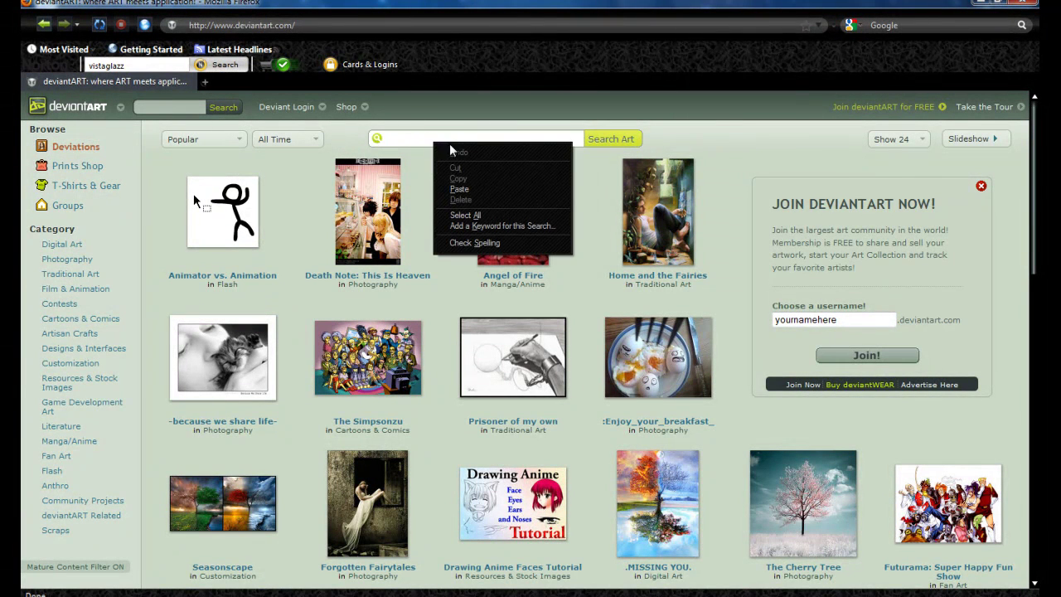
pyautogui.click(475, 190)
pyautogui.click(626, 139)
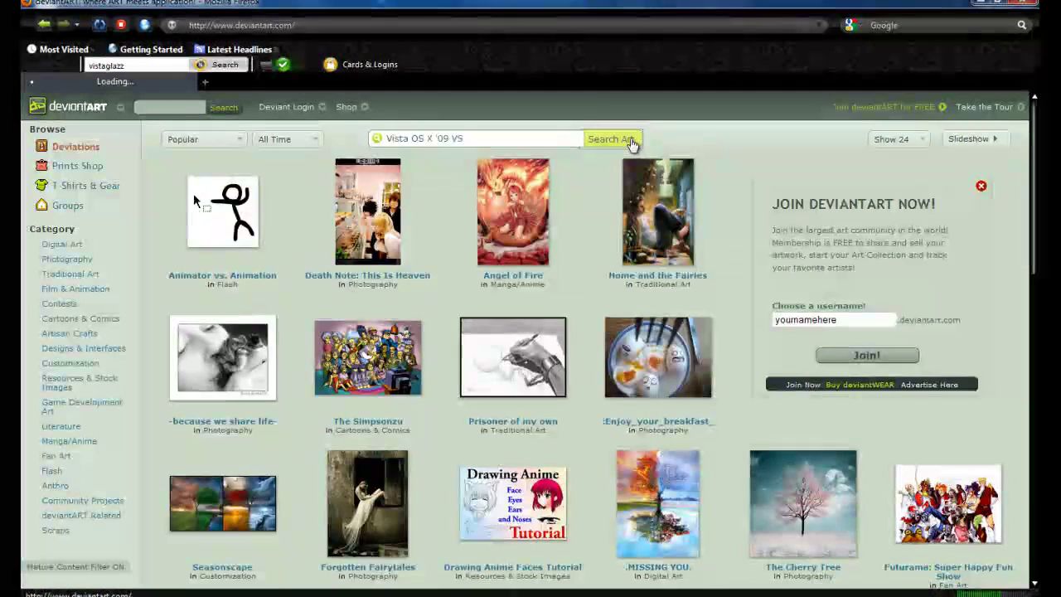
pyautogui.tripleClick(495, 141)
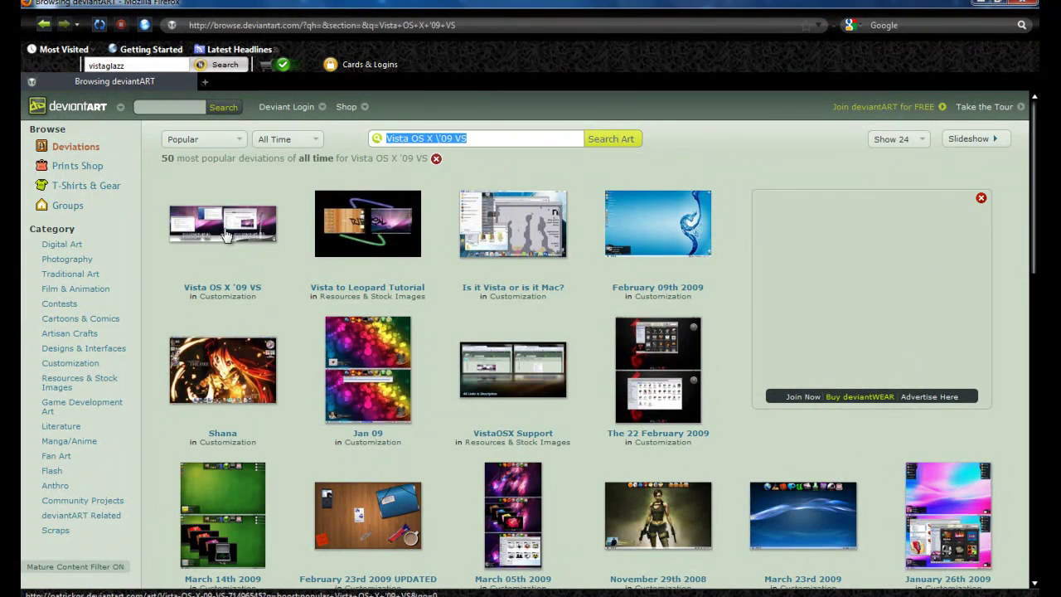
pyautogui.click(248, 220)
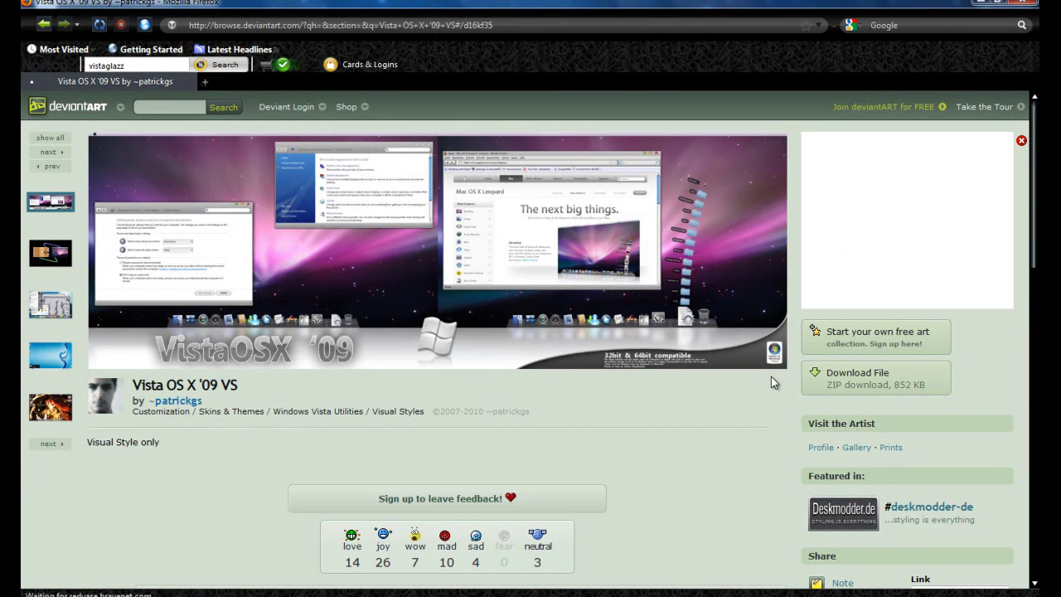
# Download Vista_OS_X_v5_VS_by_patrickgs.zip and open its containing folder.
pyautogui.click(885, 383)
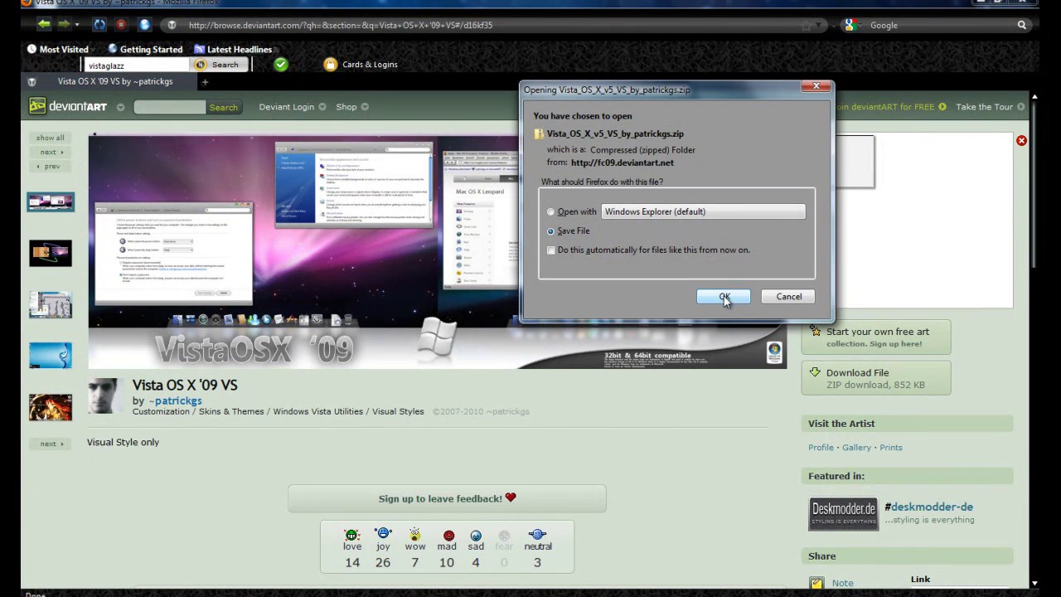
pyautogui.click(726, 298)
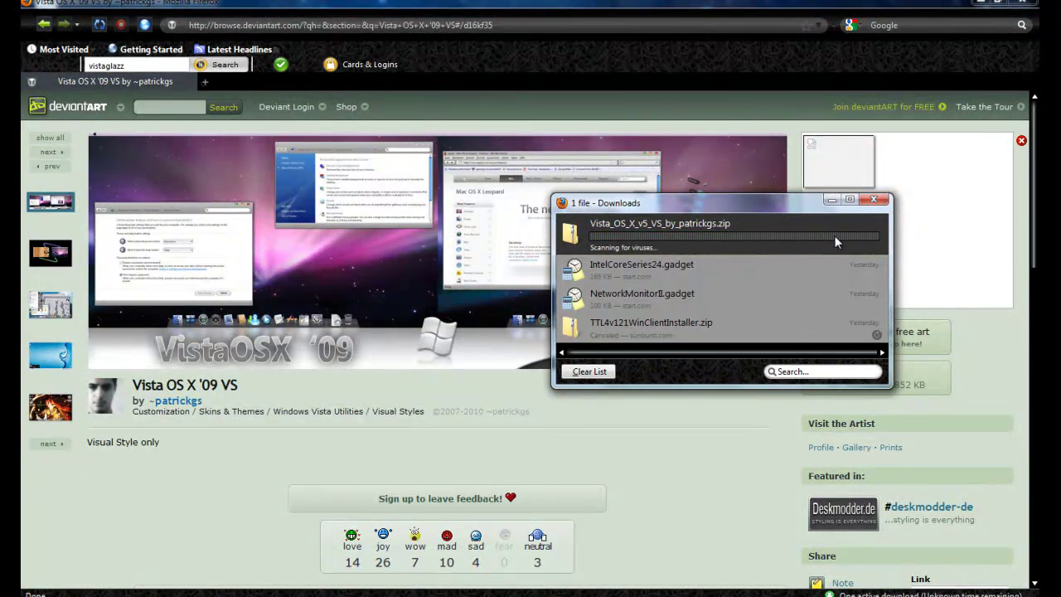
pyautogui.rightClick(670, 231)
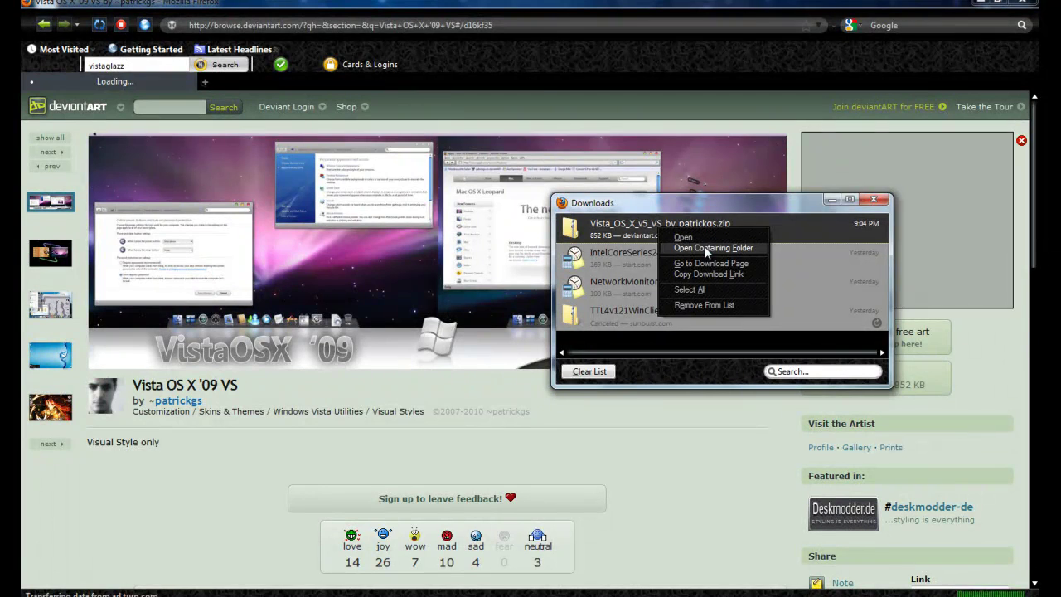
pyautogui.click(708, 248)
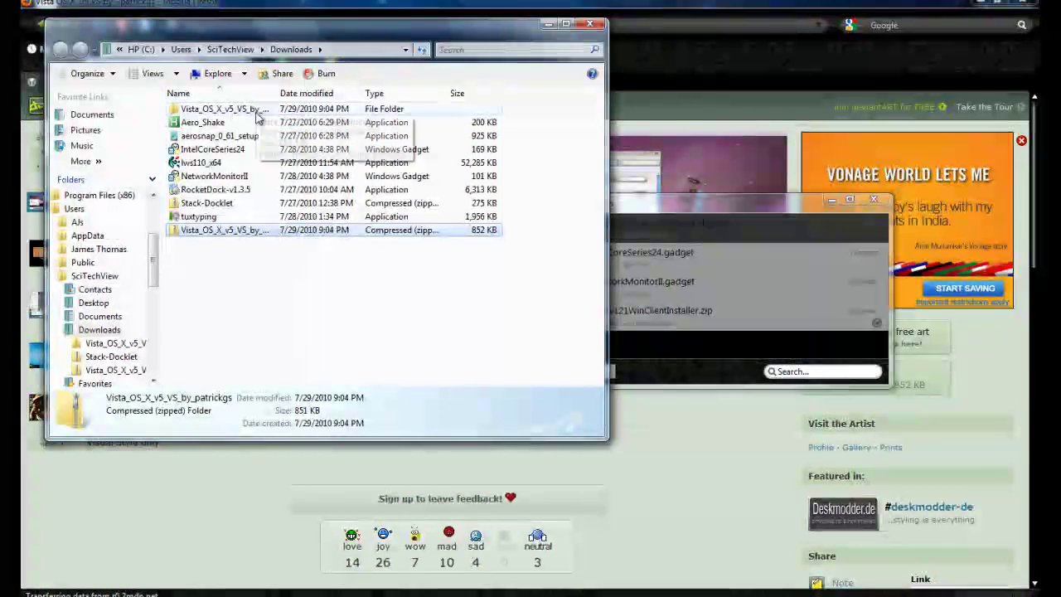
# Copy the VistaOSX09 folder from the Vista_OS_X_v5_VS_by_patrickgs archive.
pyautogui.doubleClick(256, 111)
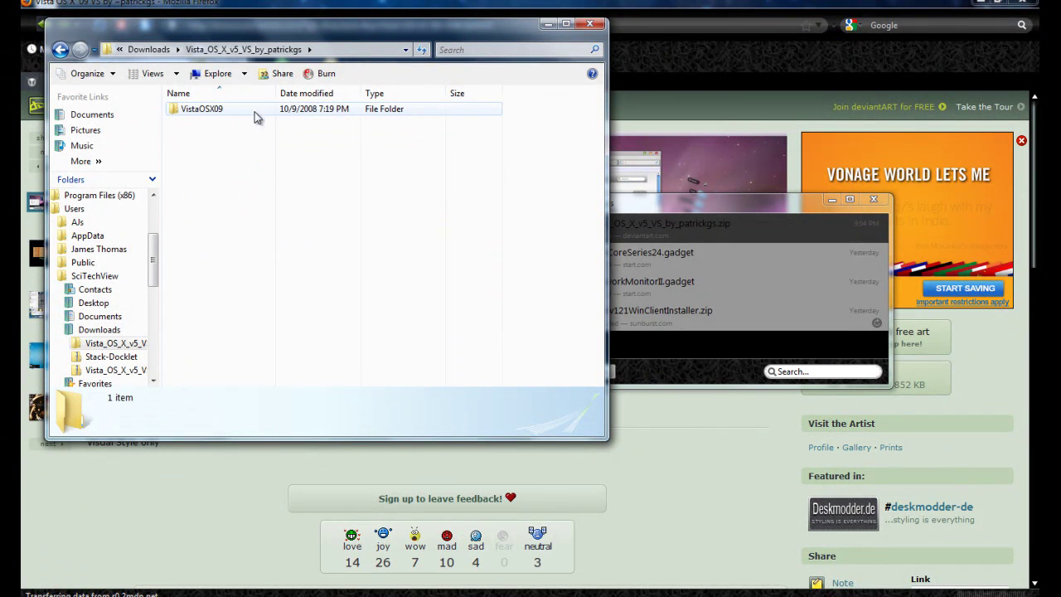
pyautogui.doubleClick(213, 114)
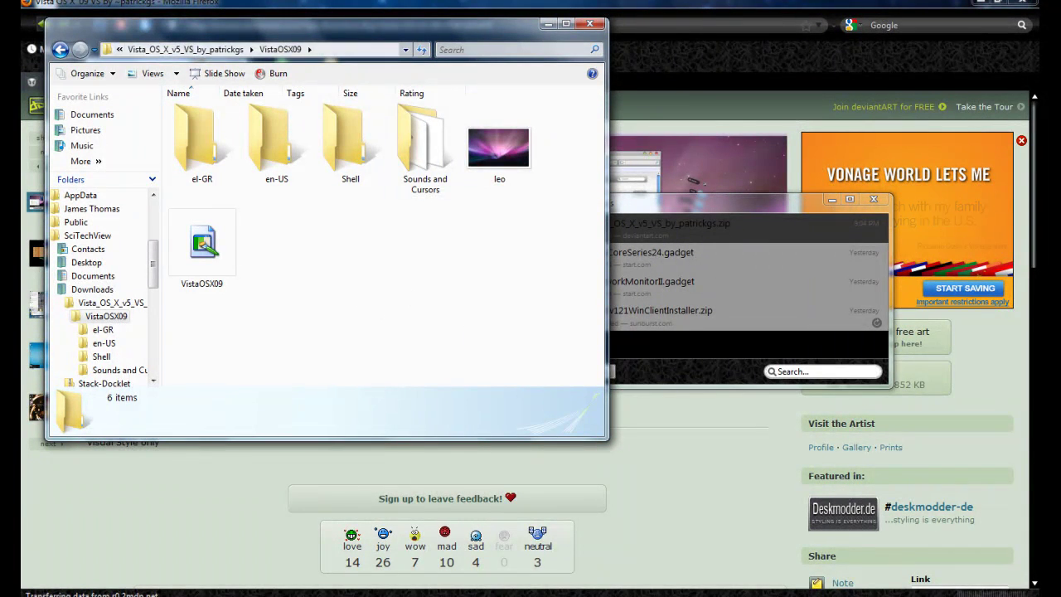
pyautogui.click(59, 49)
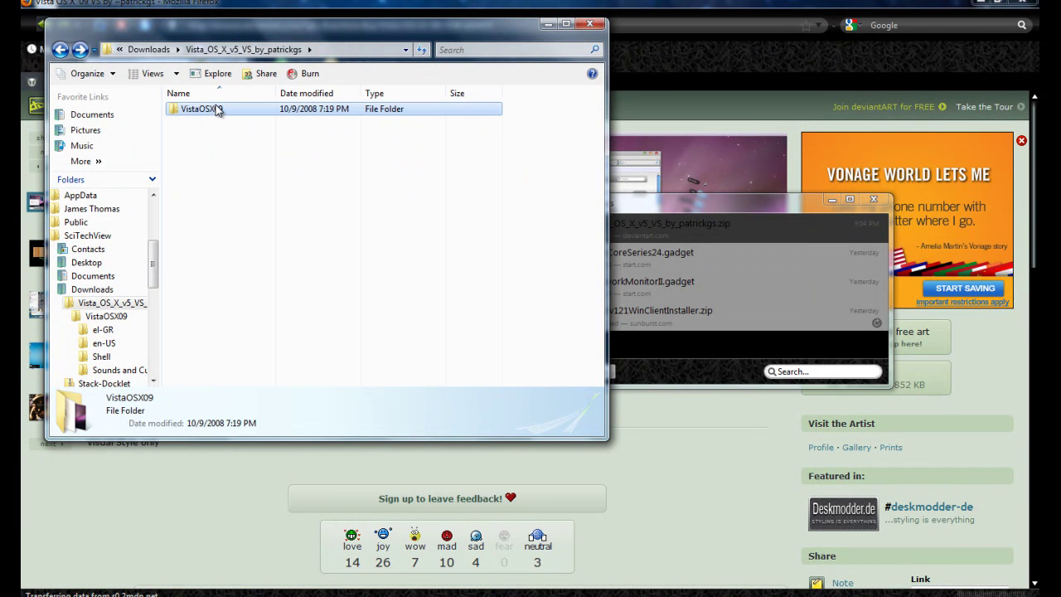
pyautogui.rightClick(215, 110)
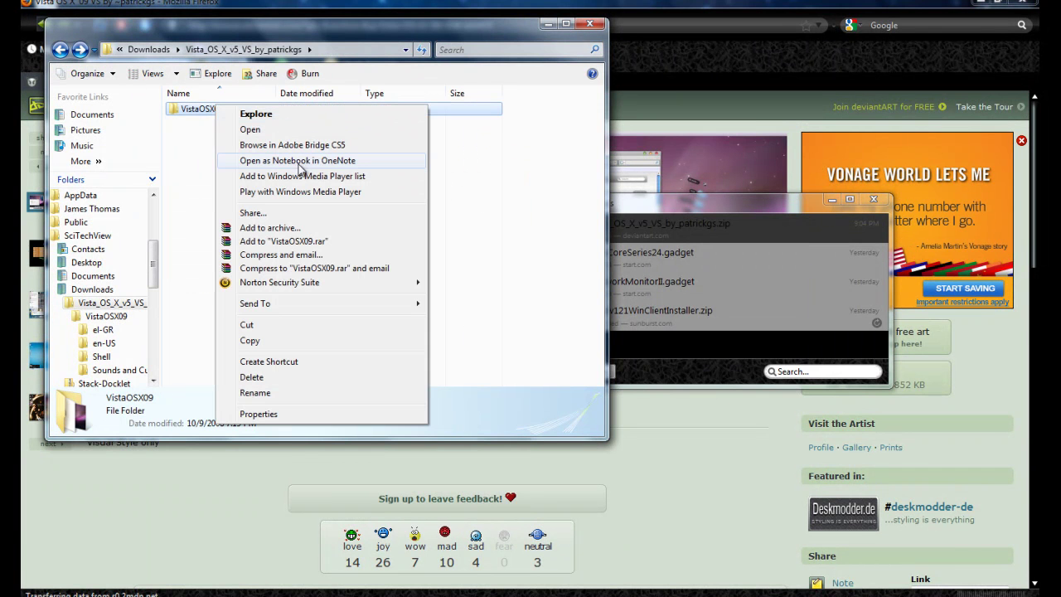
pyautogui.click(273, 342)
# Search the Start menu for 'themes' and open the Computer view.
pyautogui.press('super')
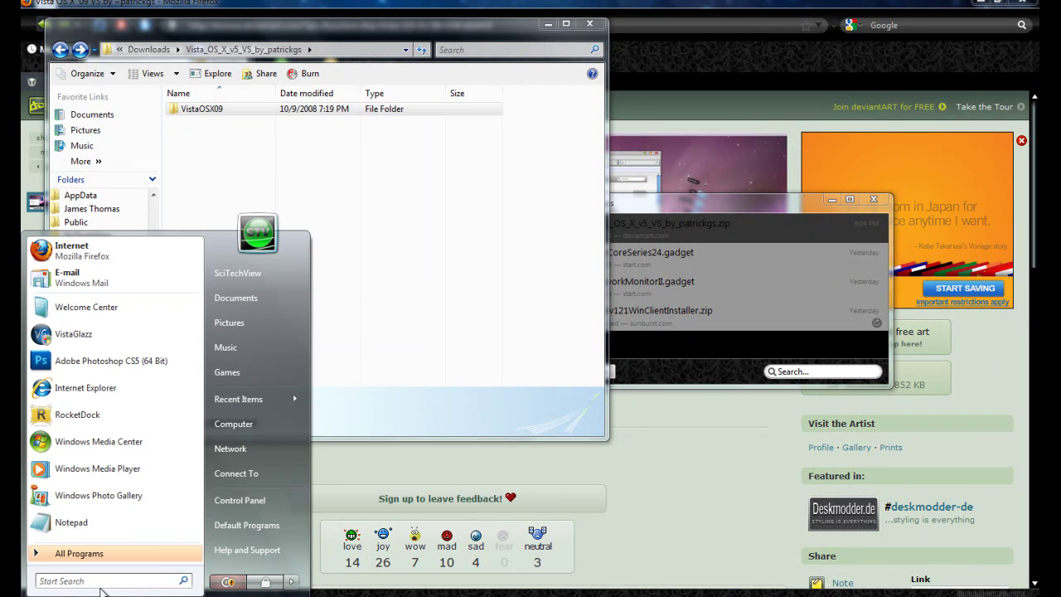
pyautogui.write('theme')
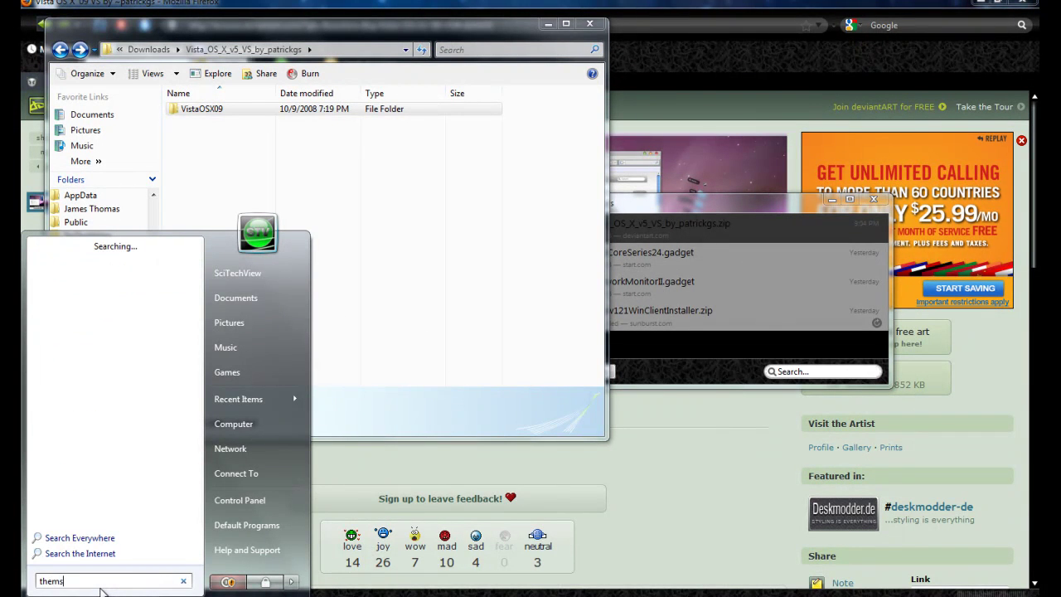
pyautogui.write('s')
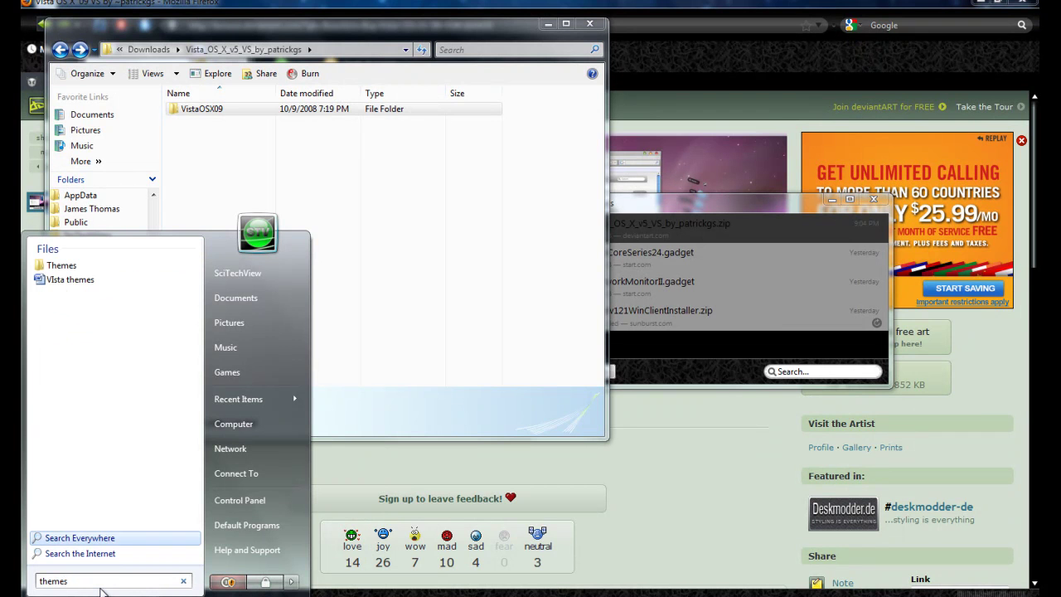
pyautogui.click(234, 424)
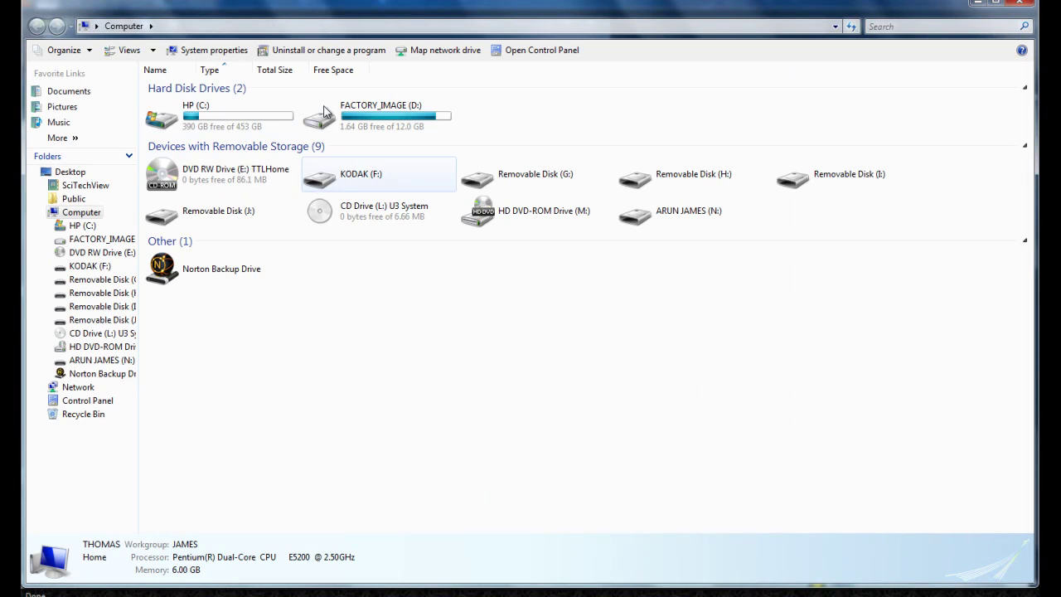
# Paste the VistaOSX09 folder into C:\Windows\Resources\Themes, granting administrator permission.
pyautogui.doubleClick(276, 119)
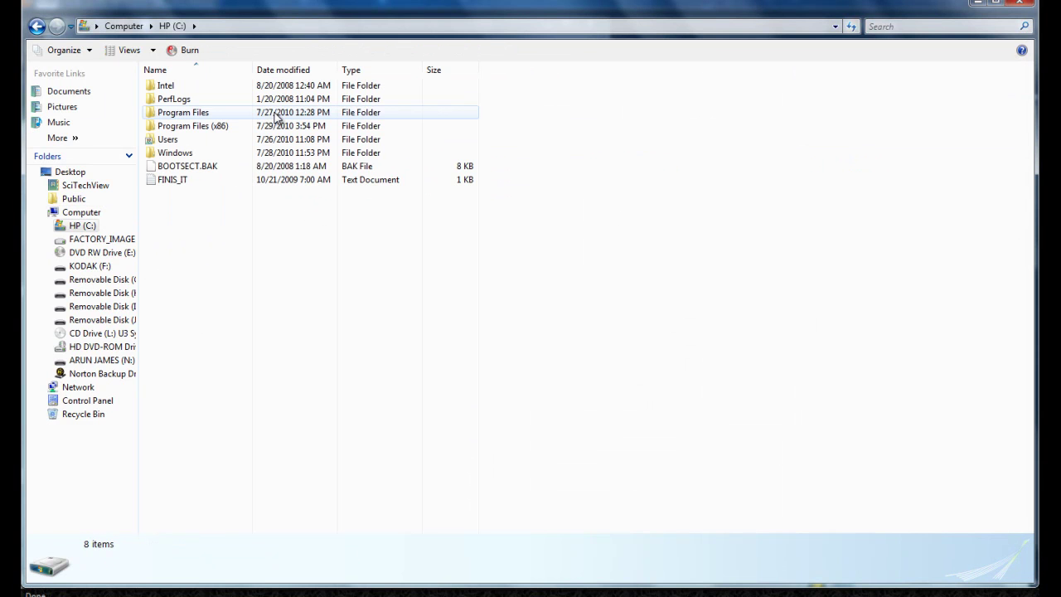
pyautogui.doubleClick(251, 152)
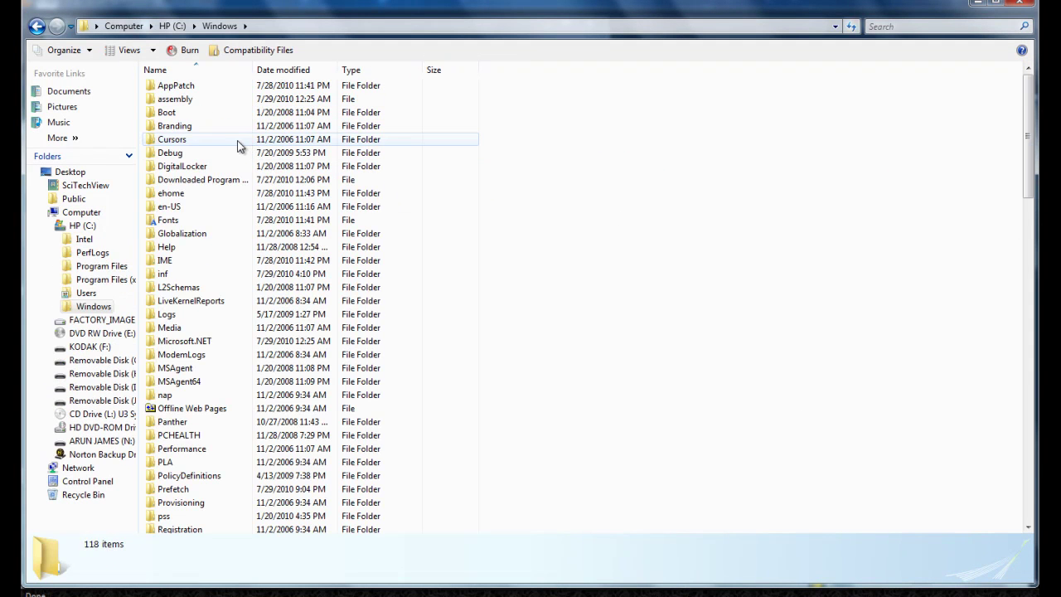
pyautogui.click(238, 140)
pyautogui.scroll(-11, 239, 138)
pyautogui.click(223, 87)
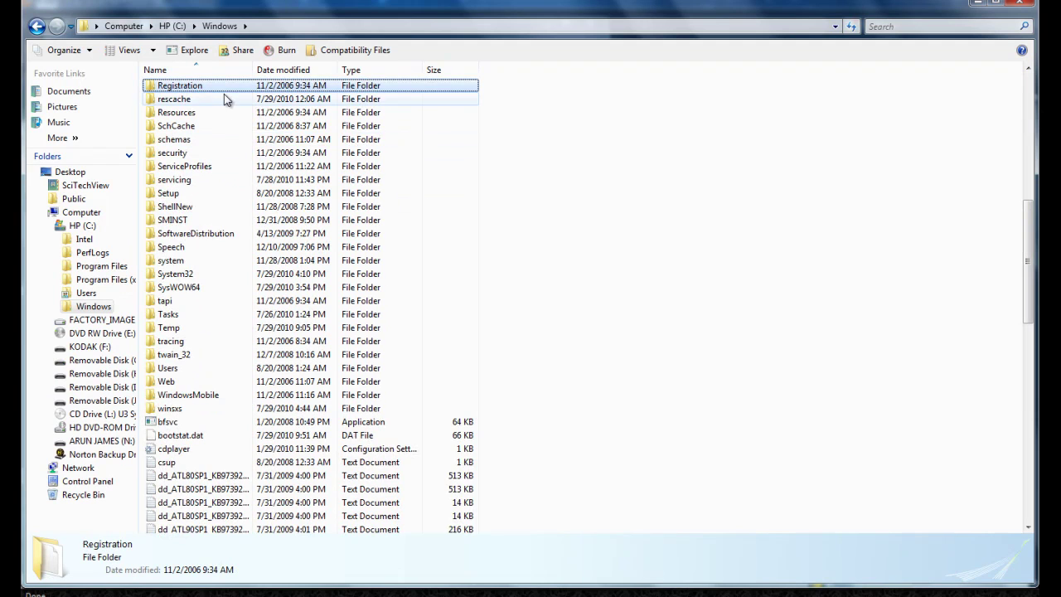
pyautogui.doubleClick(220, 114)
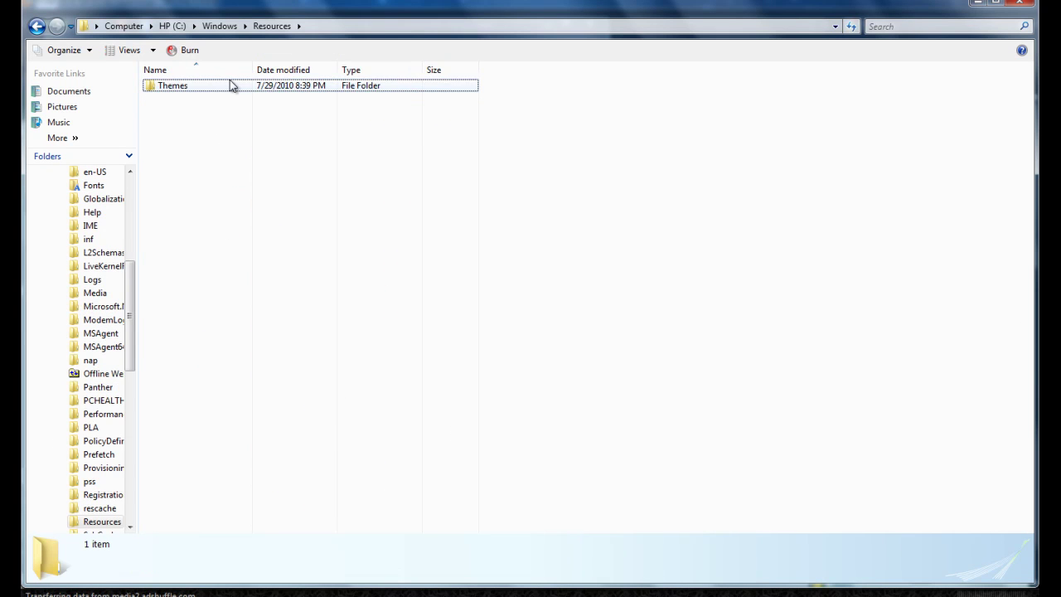
pyautogui.doubleClick(230, 84)
pyautogui.rightClick(186, 146)
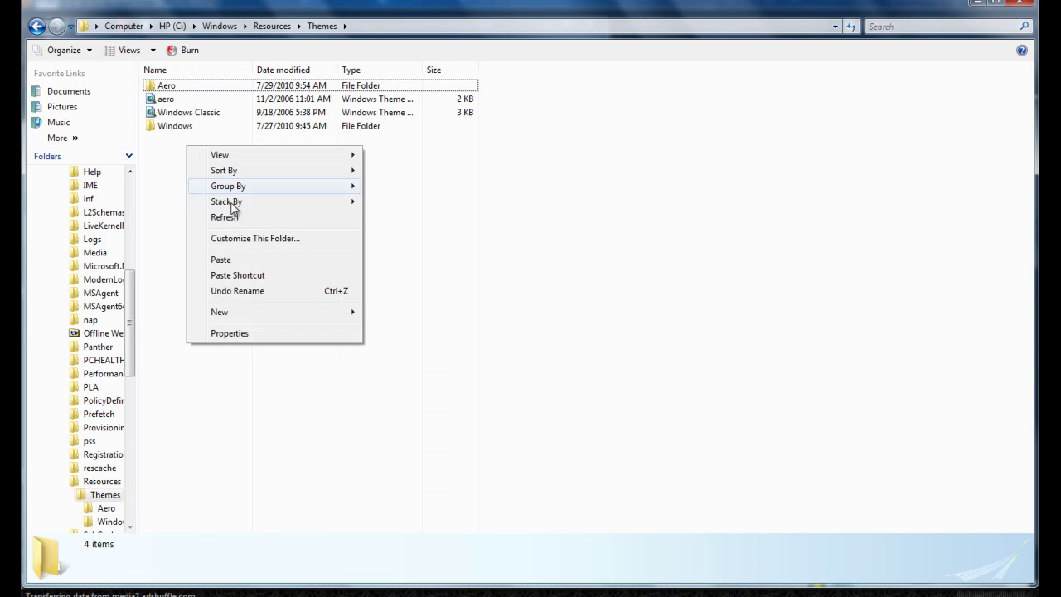
pyautogui.click(248, 260)
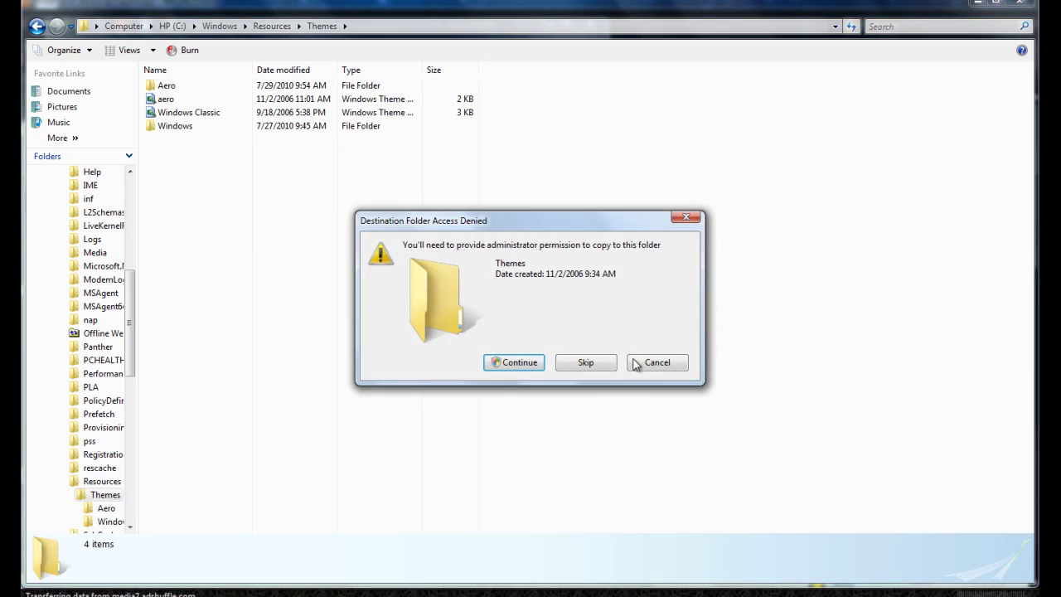
pyautogui.click(504, 363)
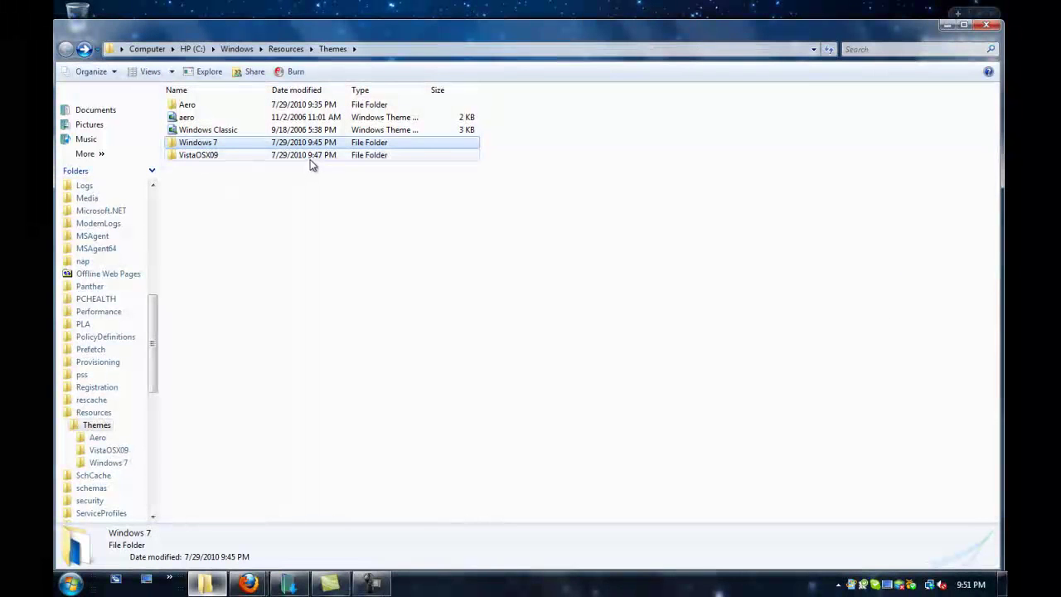
# Load the VistaOSX09 .msstyles file and confirm it in Appearance Settings.
pyautogui.doubleClick(312, 158)
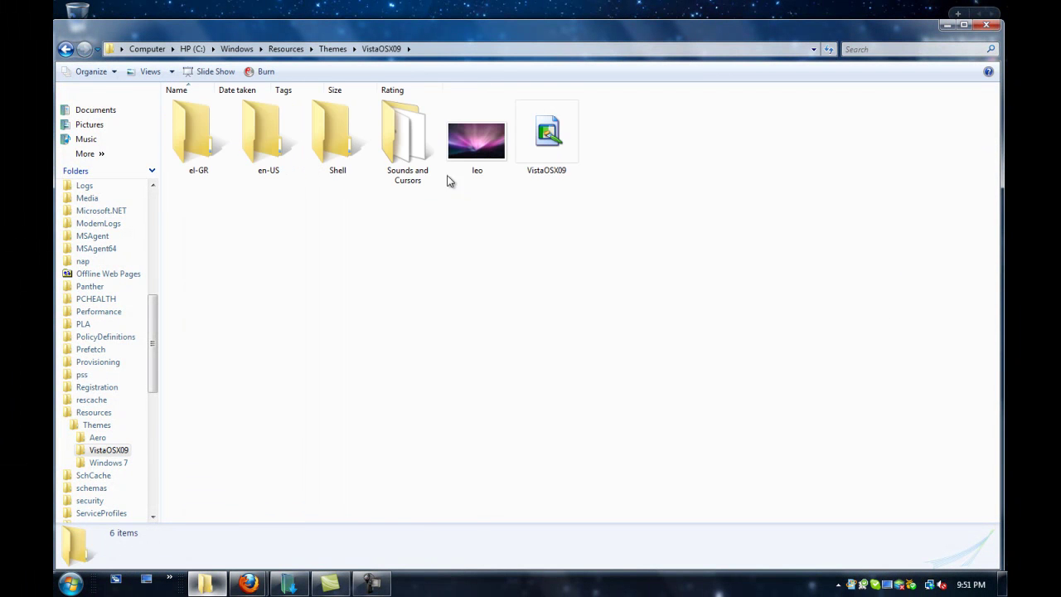
pyautogui.doubleClick(553, 143)
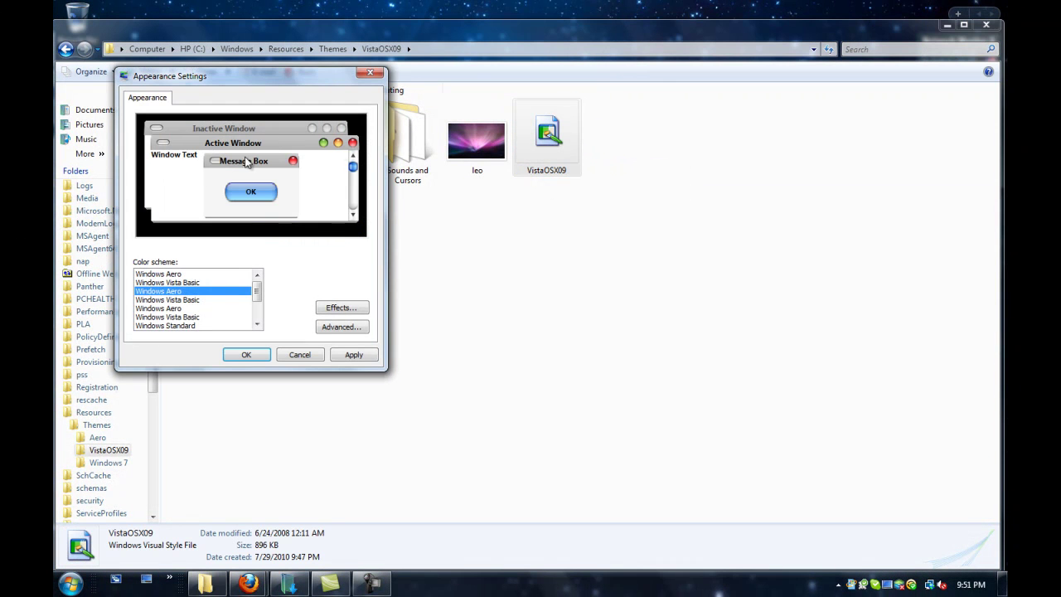
pyautogui.click(247, 356)
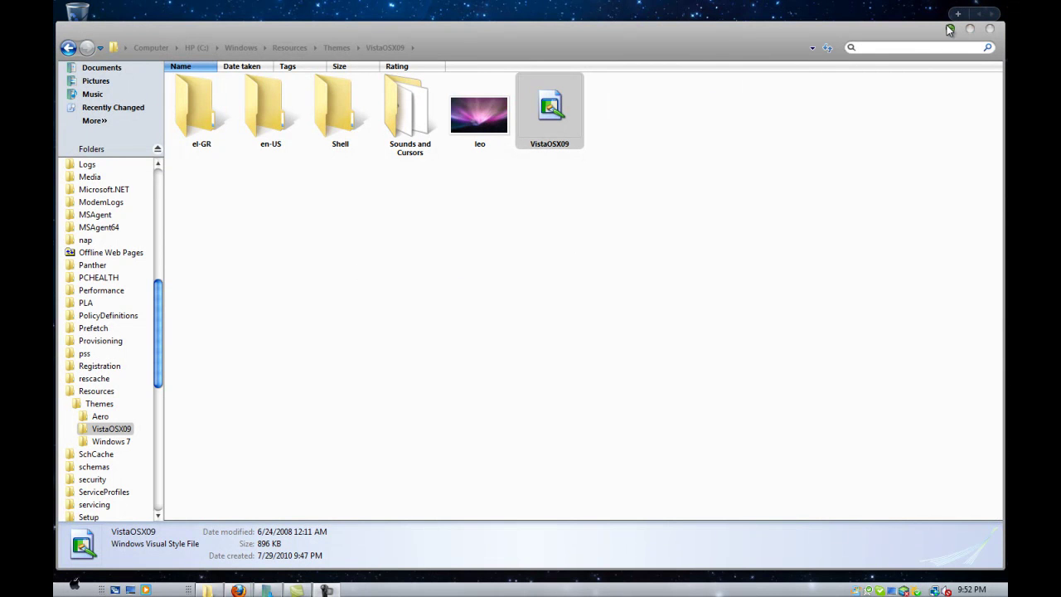
# Drag the taskbar to the top screen edge, then minimize the Explorer window.
pyautogui.rightClick(638, 594)
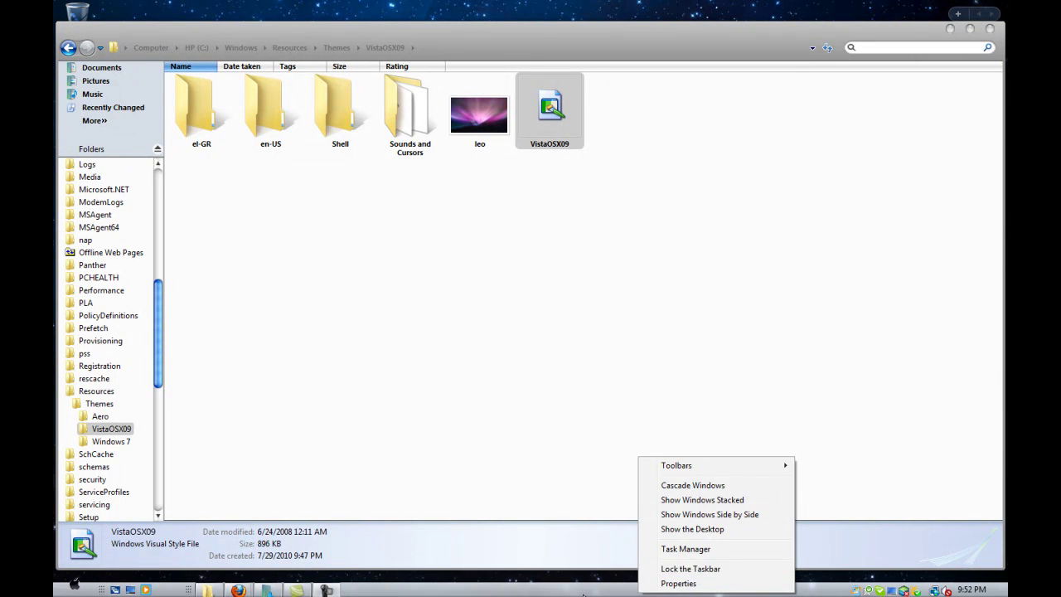
pyautogui.moveTo(583, 594)
pyautogui.mouseDown()
pyautogui.moveTo(1004, 310)
pyautogui.moveTo(652, 17)
pyautogui.mouseUp()
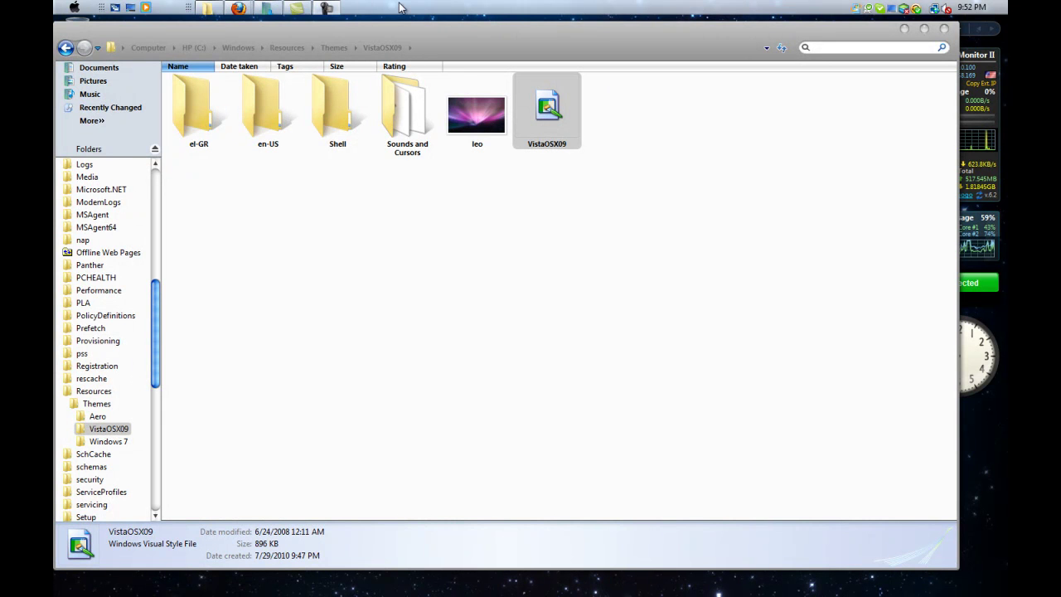
pyautogui.click(925, 29)
pyautogui.click(953, 21)
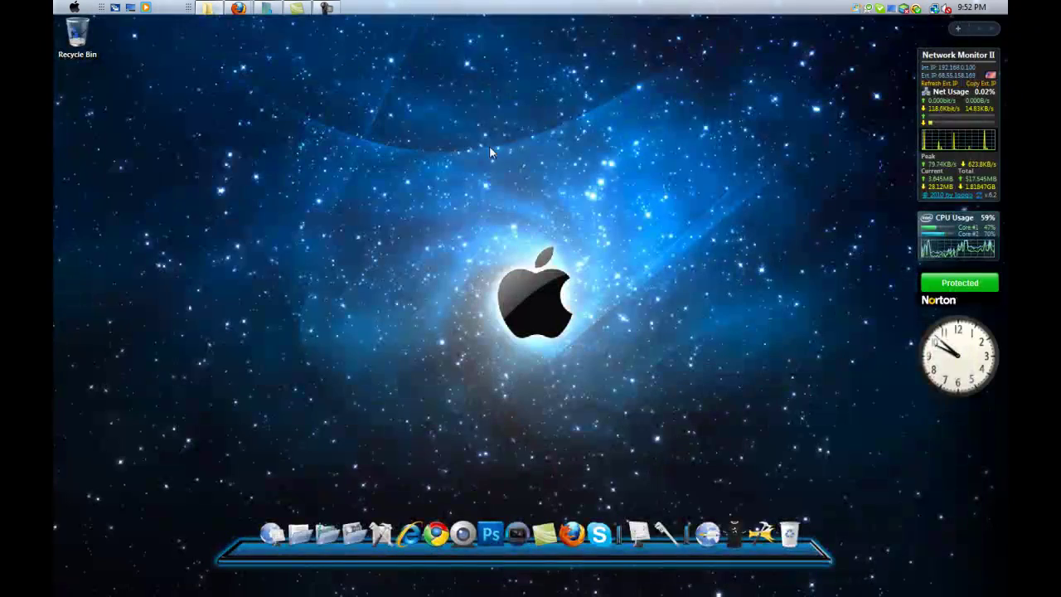